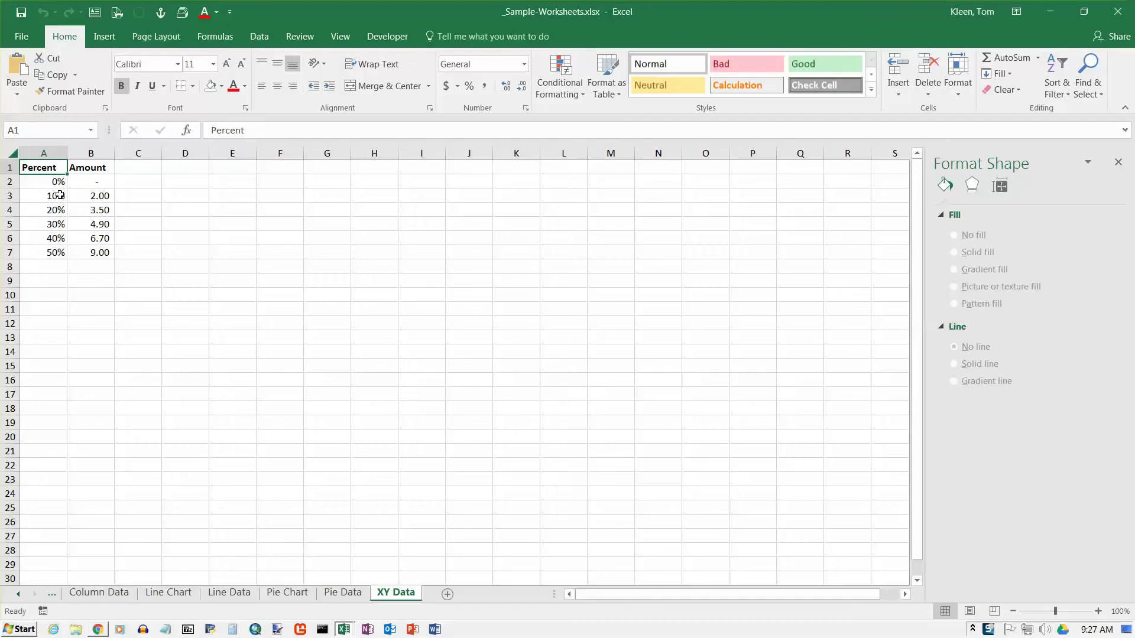
# Review the Percent and Amount values in rows 2 to 7, from 0% through the 9.00 amount
pyautogui.click(51, 182)
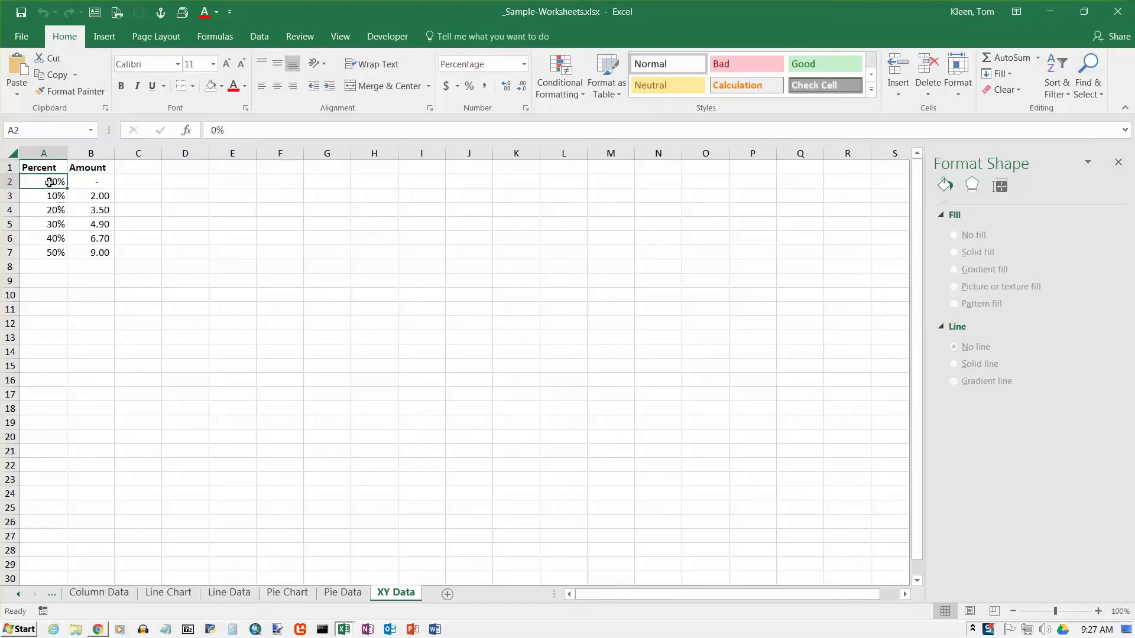
pyautogui.click(97, 183)
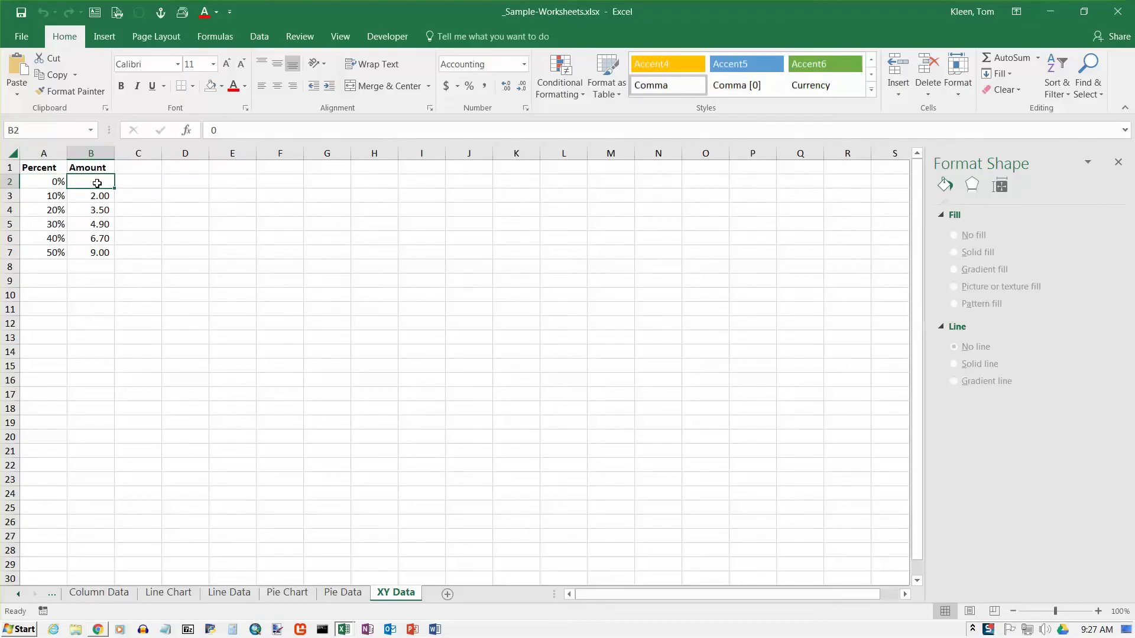
pyautogui.click(44, 196)
pyautogui.click(102, 198)
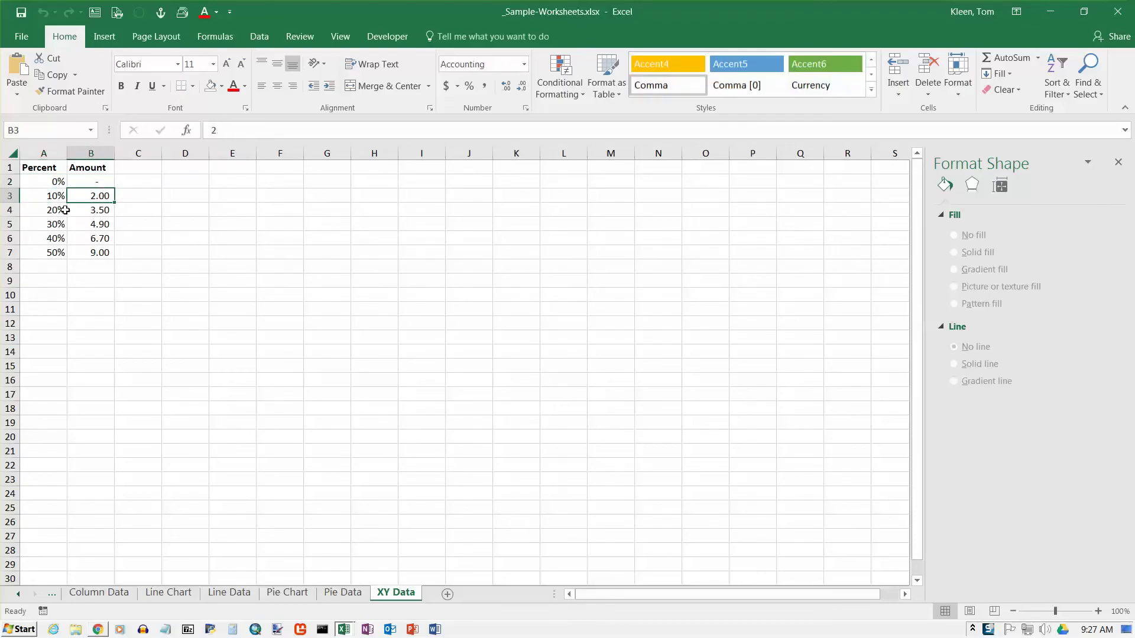
pyautogui.click(63, 211)
pyautogui.click(96, 211)
pyautogui.click(58, 221)
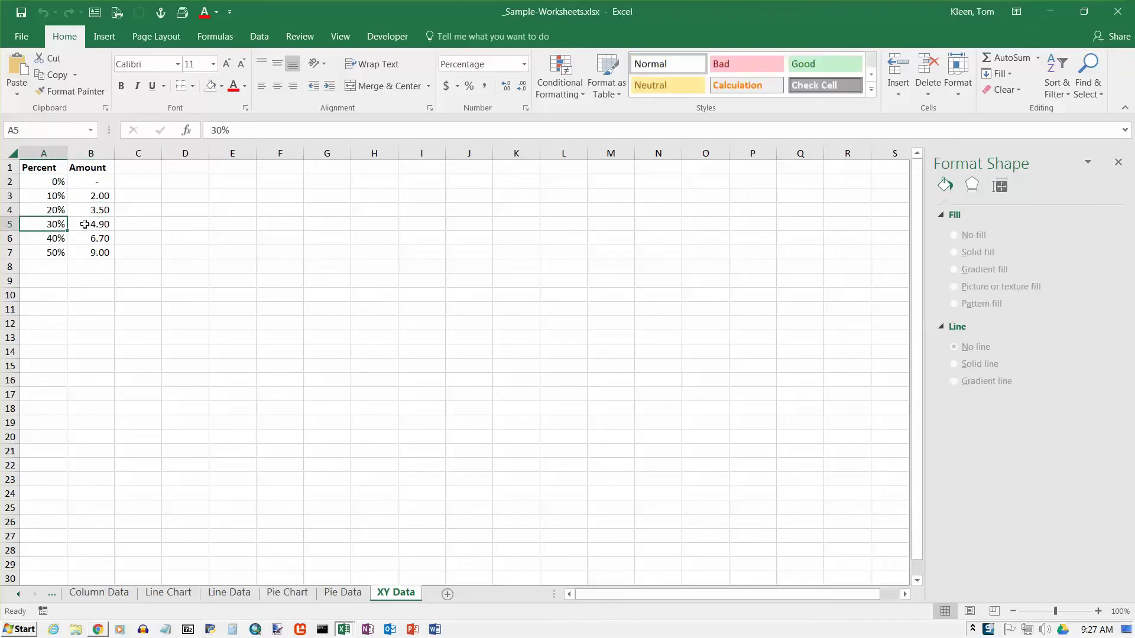
pyautogui.click(93, 224)
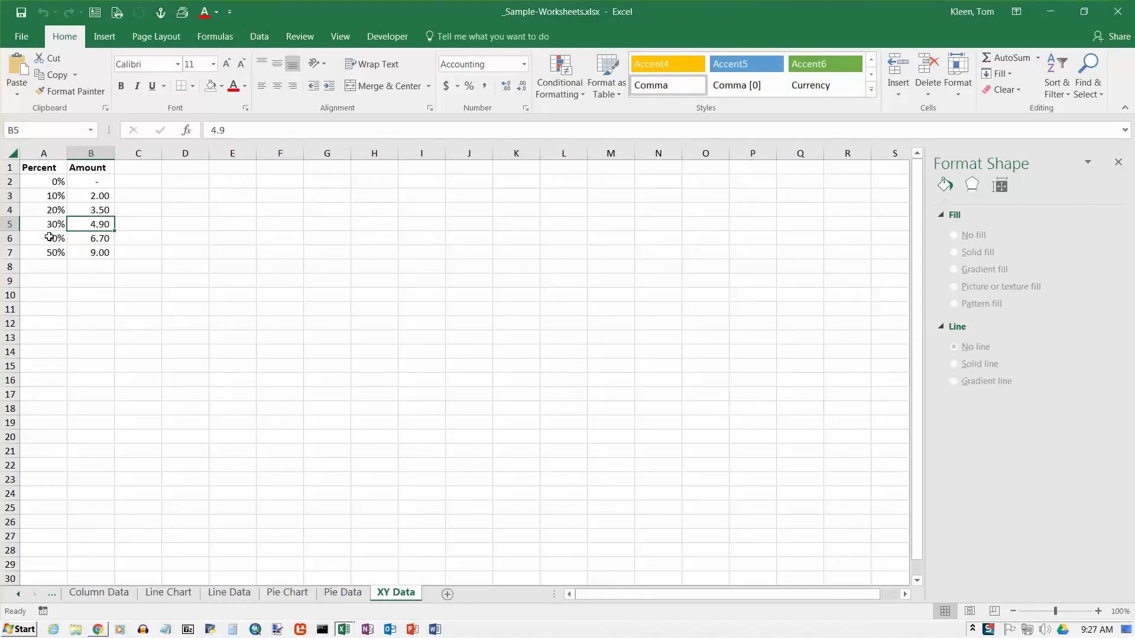
pyautogui.click(94, 252)
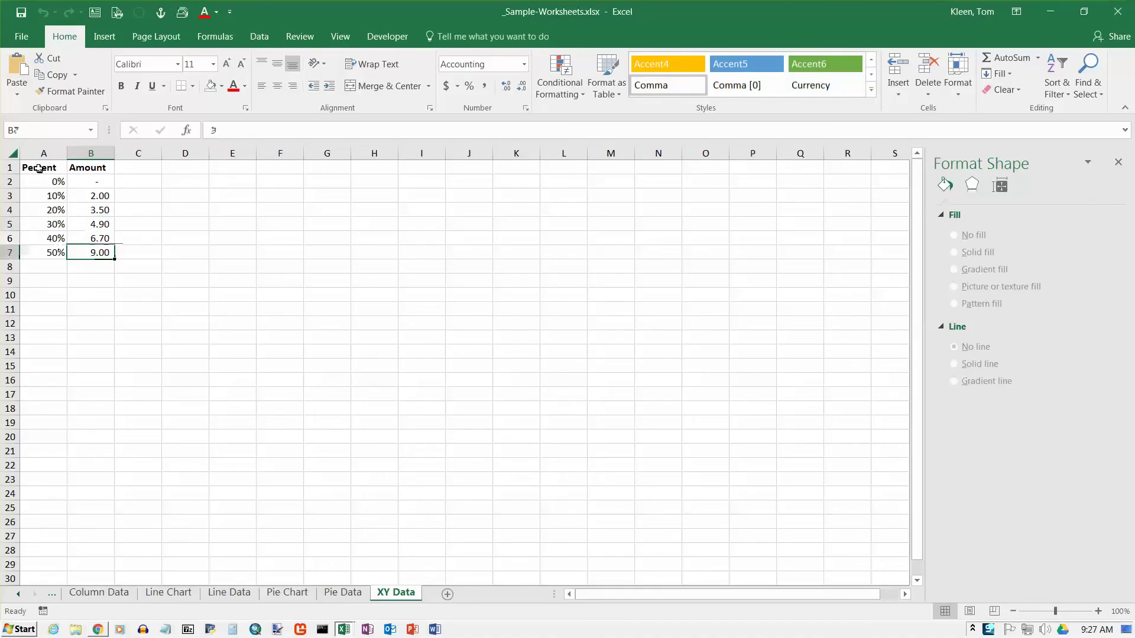
# Select A1:B7 and insert a marker-only Scatter (X, Y) chart of the data
pyautogui.click(39, 169)
pyautogui.moveTo(39, 170); pyautogui.dragTo(96, 253)
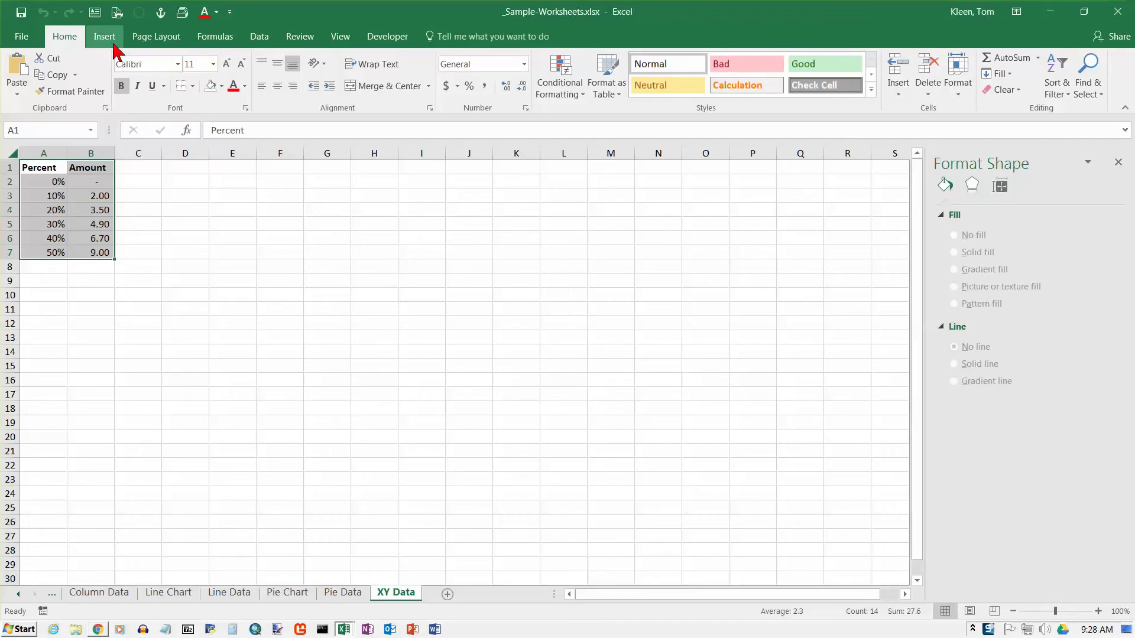
pyautogui.click(114, 45)
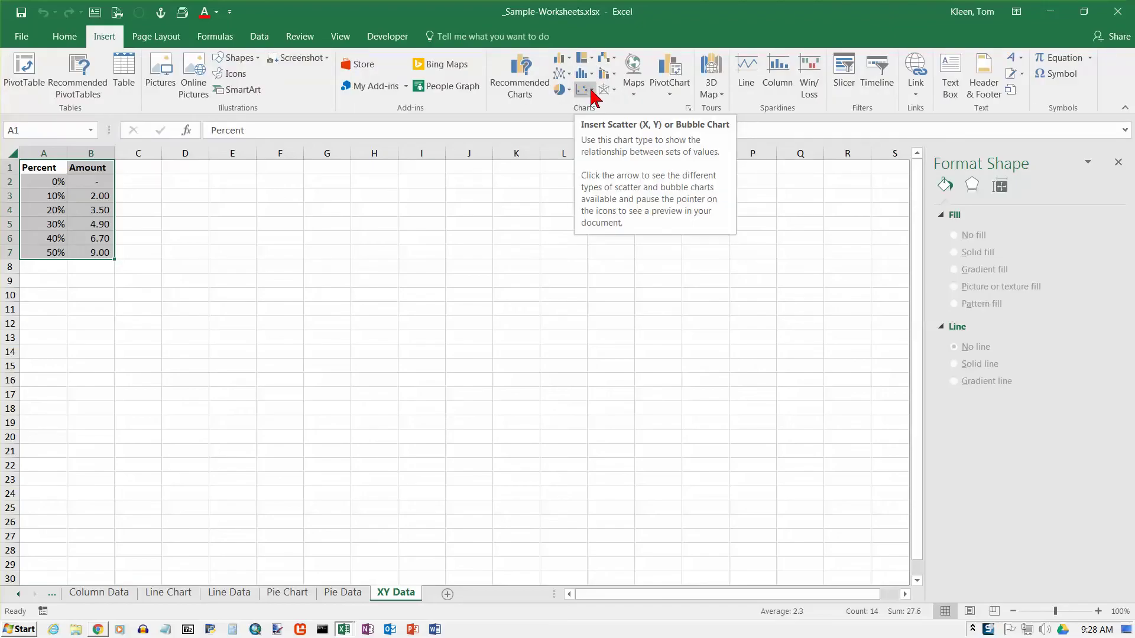
pyautogui.click(592, 90)
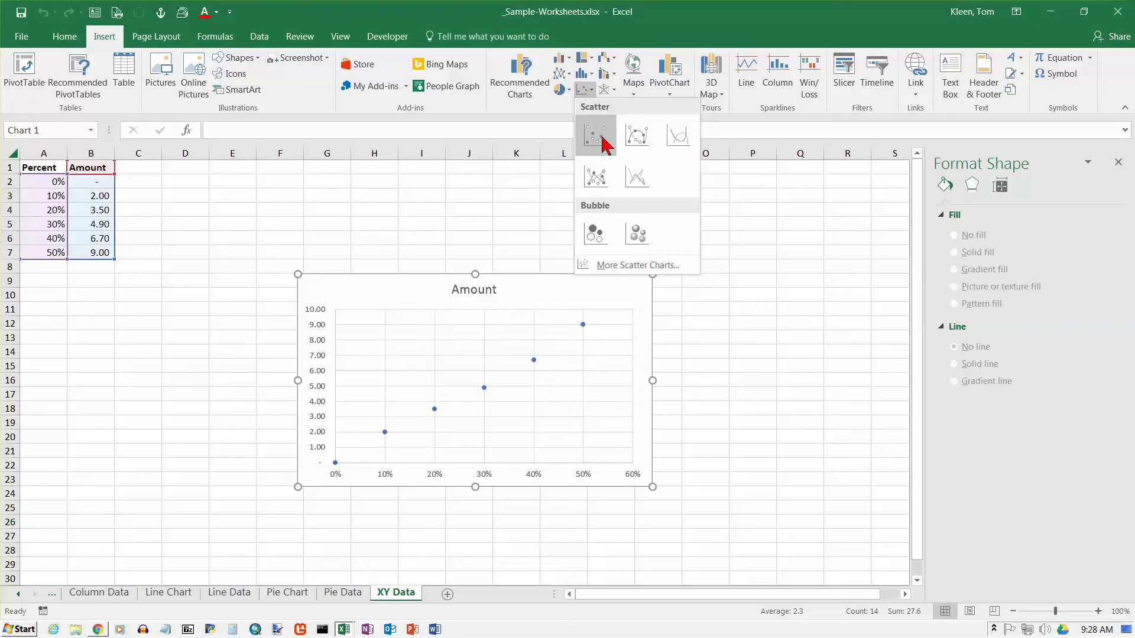
pyautogui.click(595, 136)
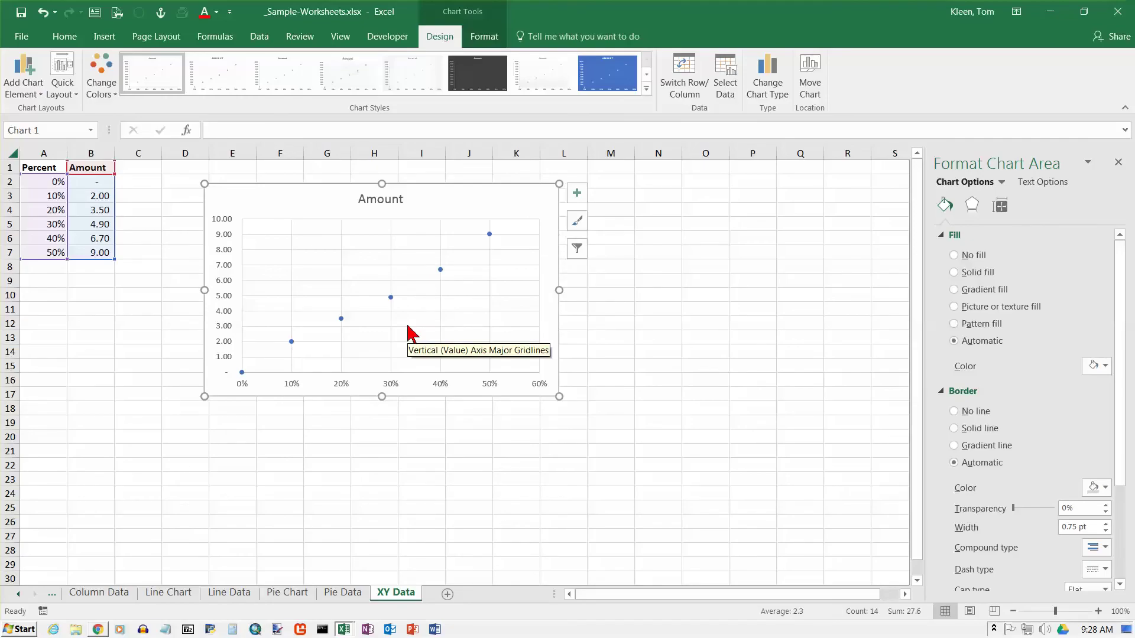
# Select the Amount data series and add a Linear trendline through its six markers
pyautogui.click(441, 270)
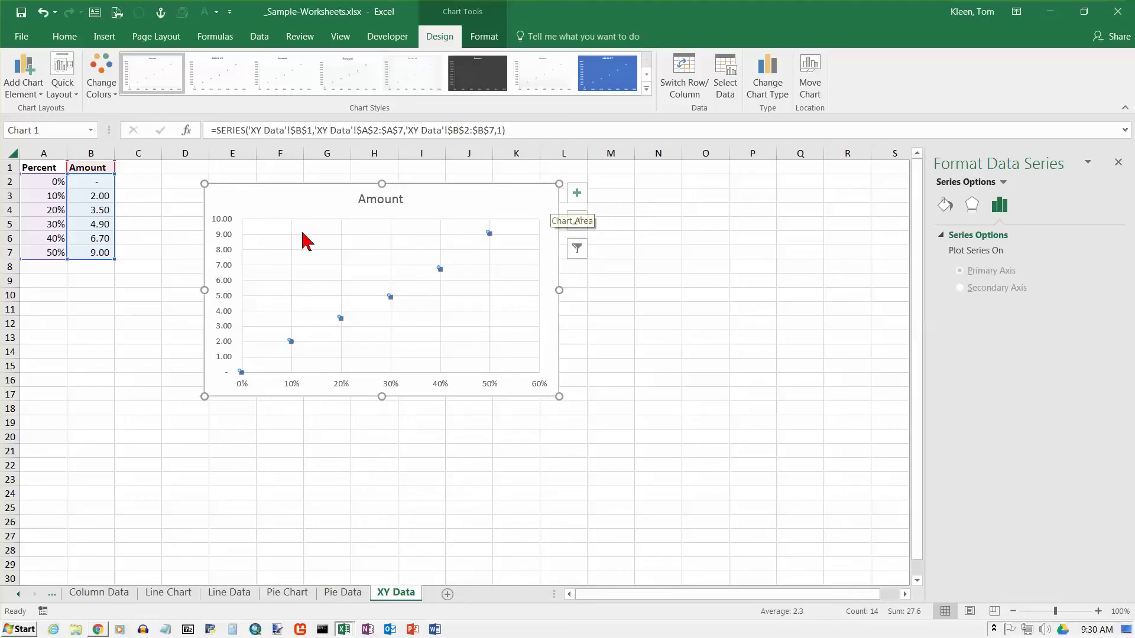
pyautogui.click(38, 94)
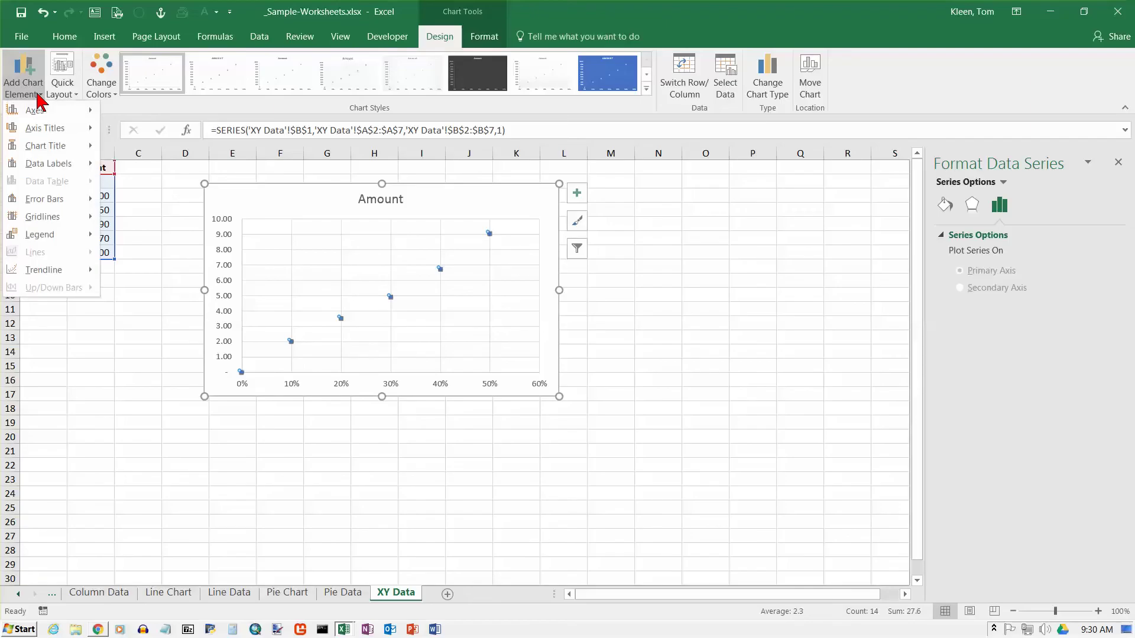
pyautogui.click(579, 200)
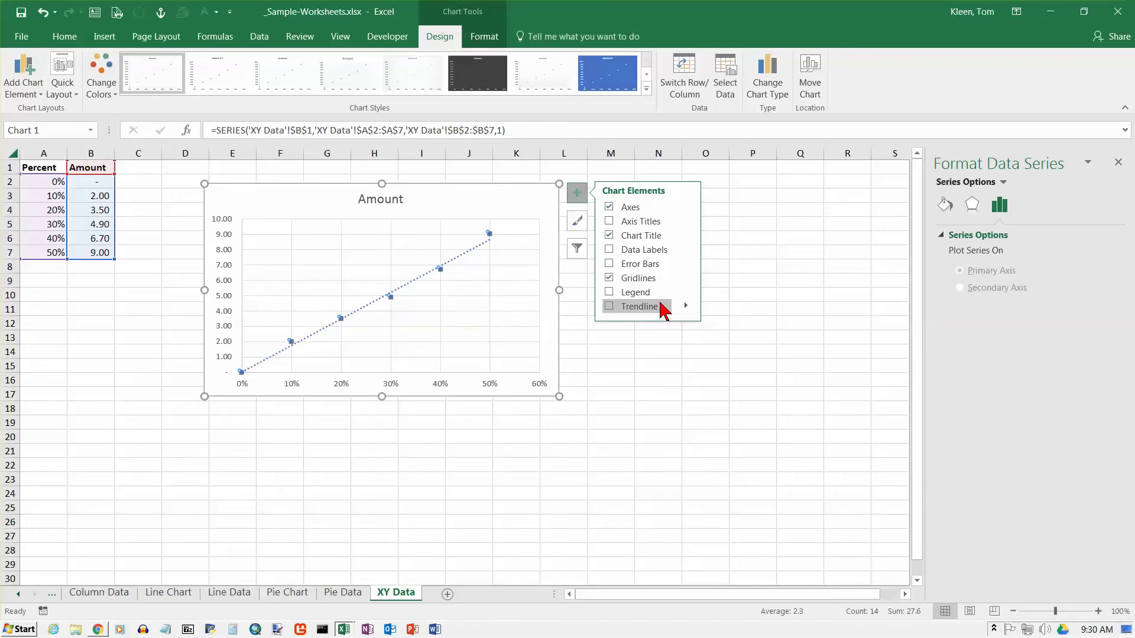
pyautogui.click(686, 305)
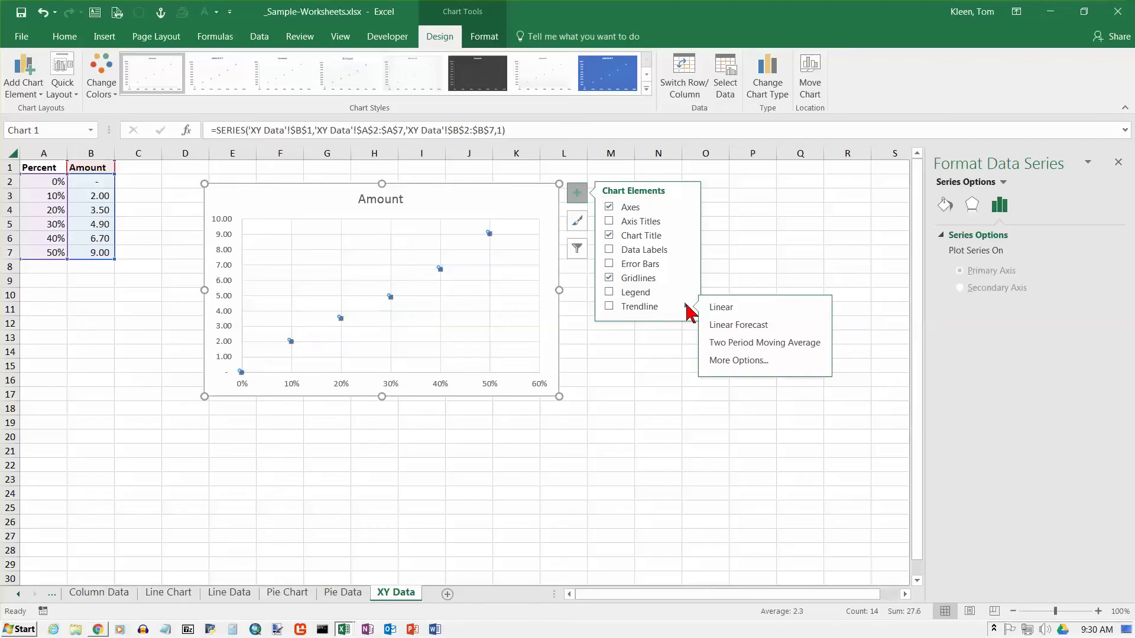
pyautogui.click(721, 309)
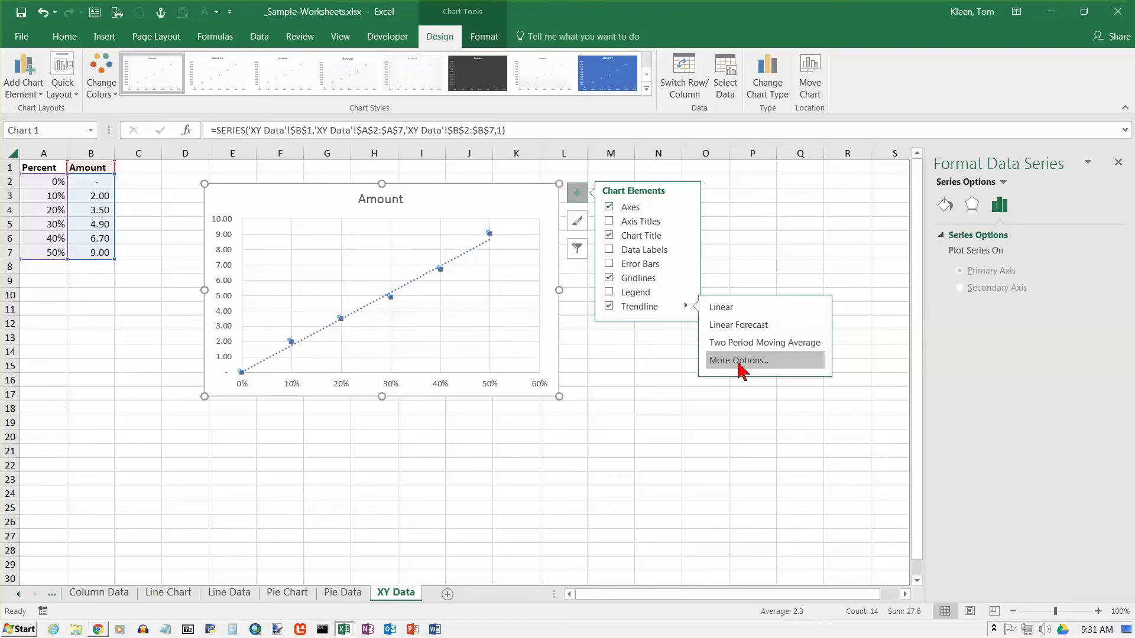
# Display the trendline equation y = 17.286x + 0.0286 and drag its label near the line's upper end
pyautogui.click(739, 361)
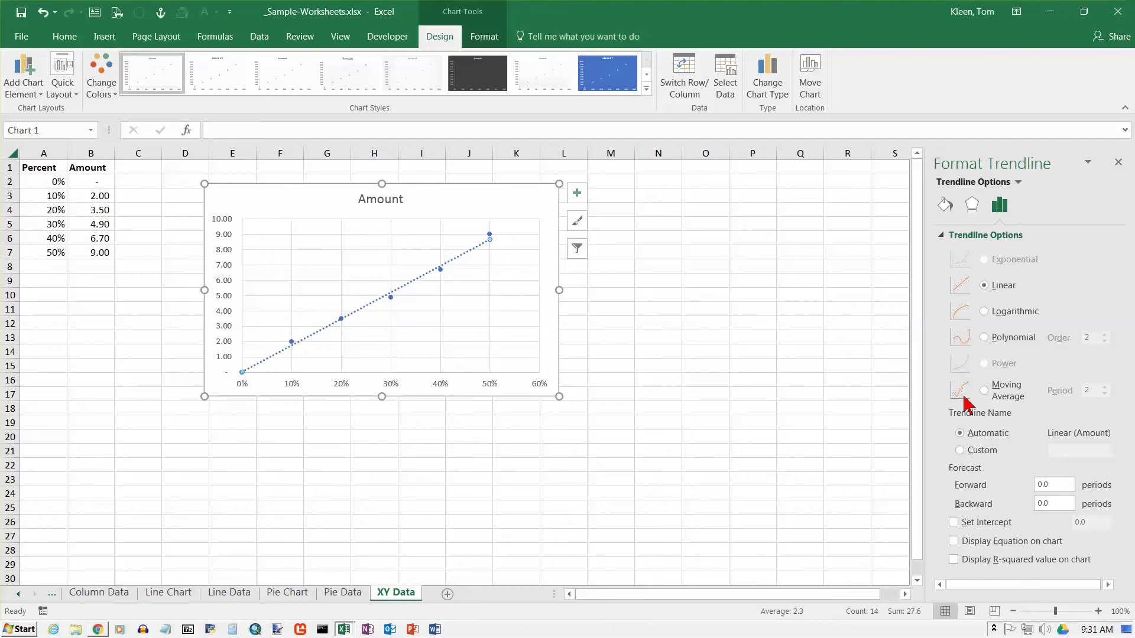
pyautogui.click(953, 543)
pyautogui.click(432, 236)
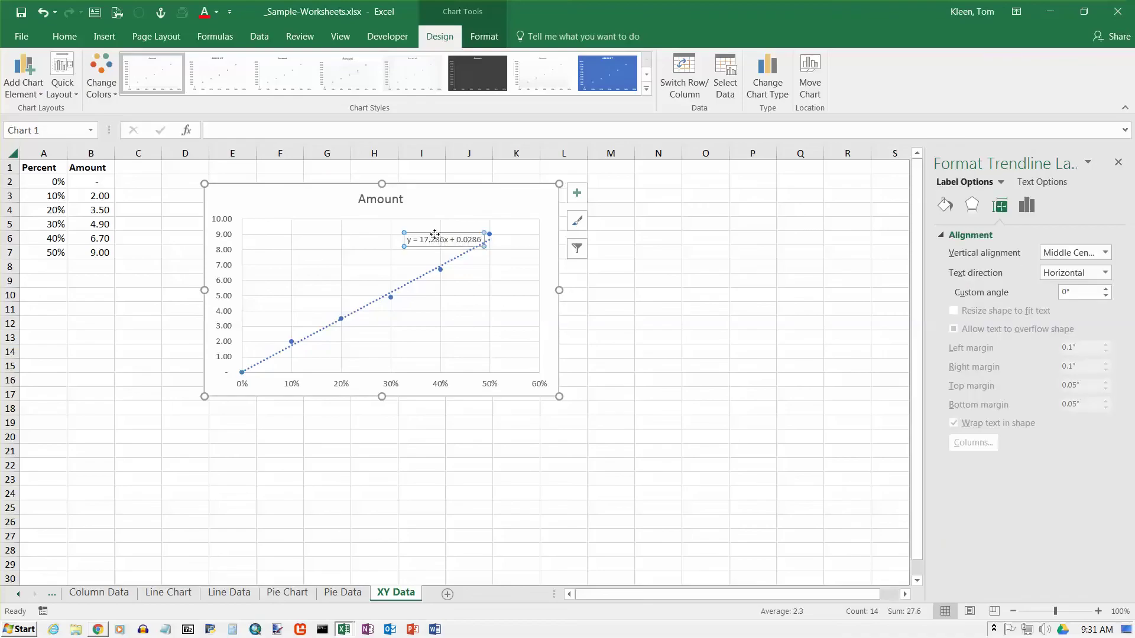
pyautogui.moveTo(435, 234); pyautogui.dragTo(362, 210)
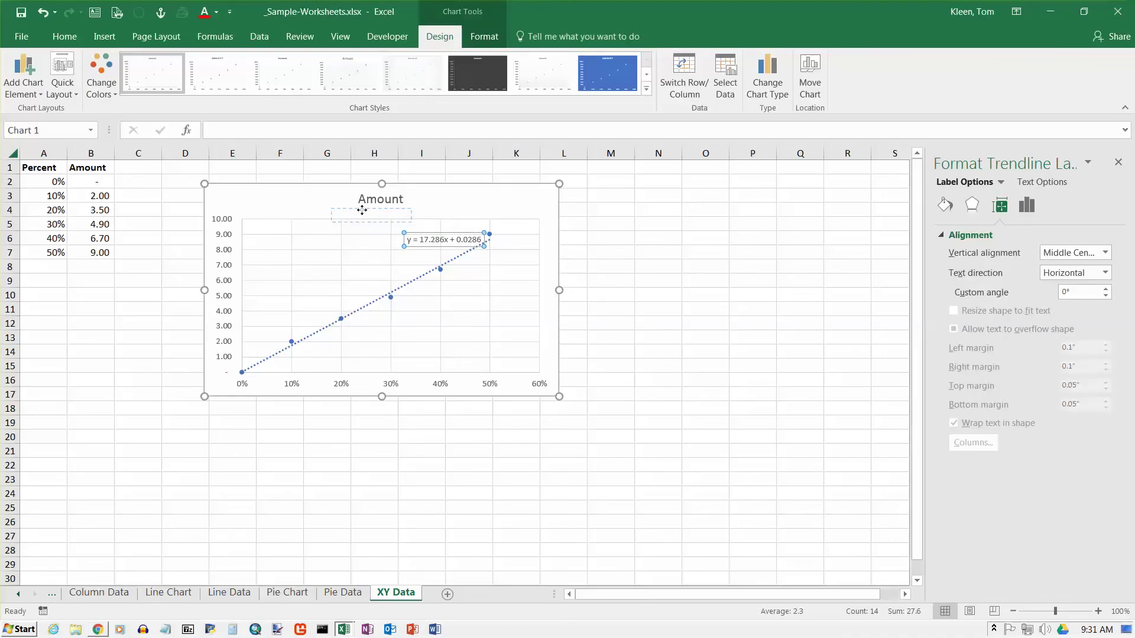
pyautogui.moveTo(362, 211); pyautogui.dragTo(419, 226)
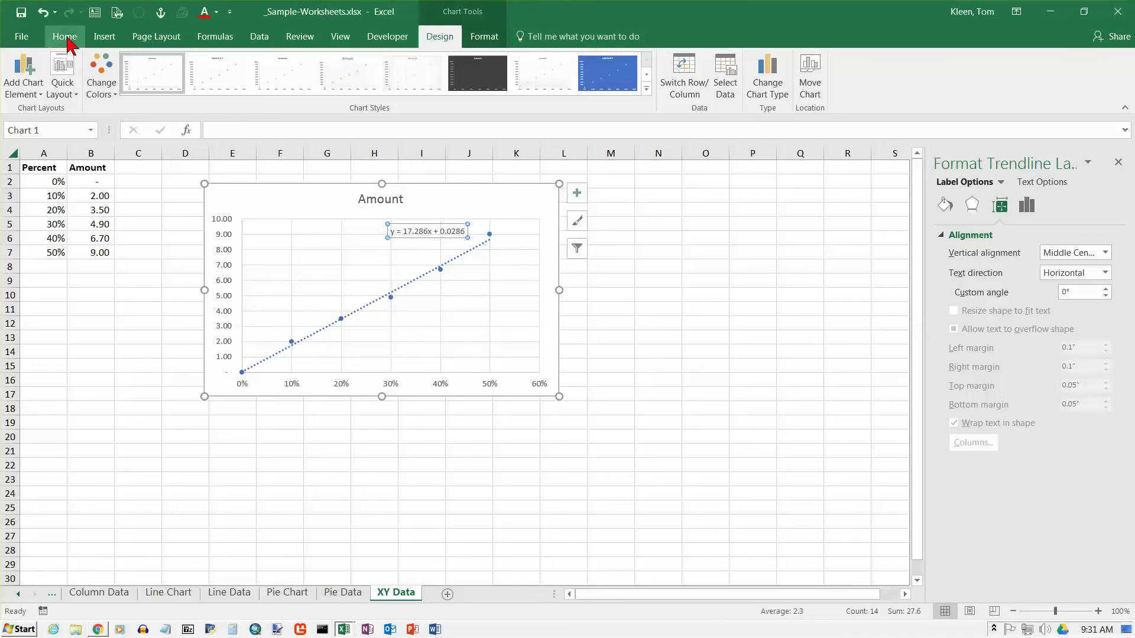
# Set the trendline equation label's font size to 11 pt, then deselect it
pyautogui.click(64, 36)
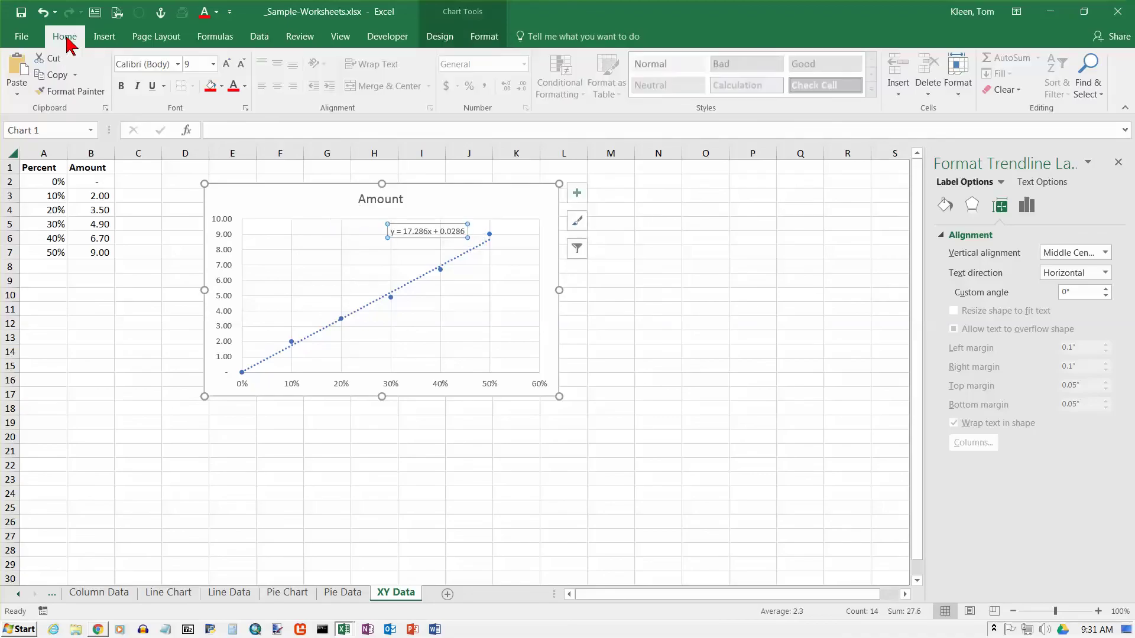
pyautogui.click(245, 87)
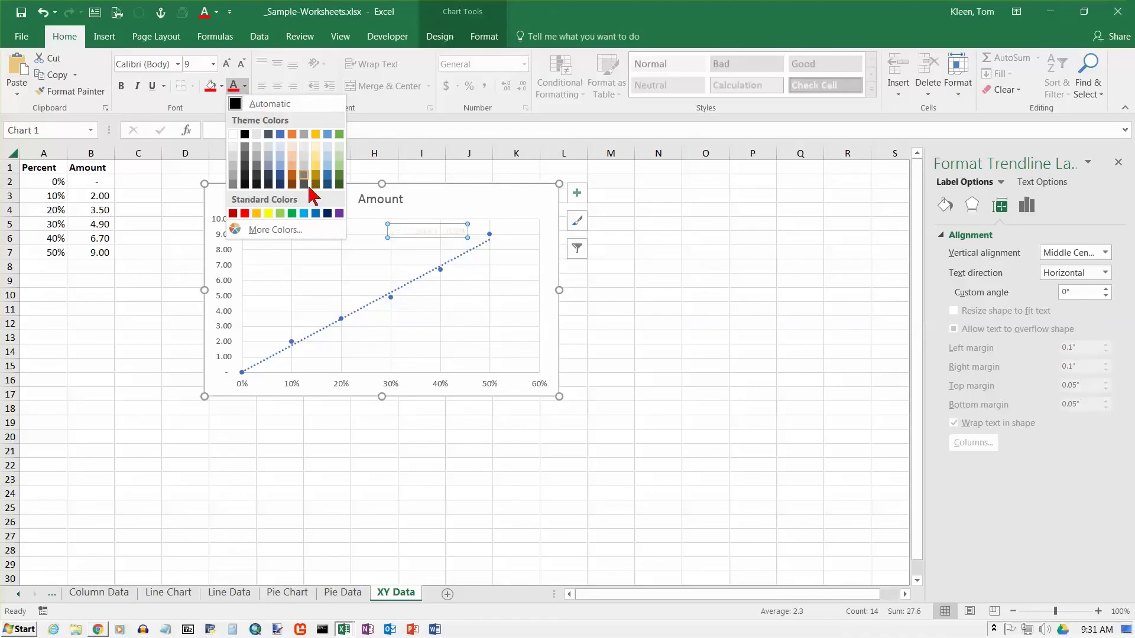
pyautogui.click(213, 64)
pyautogui.click(213, 64)
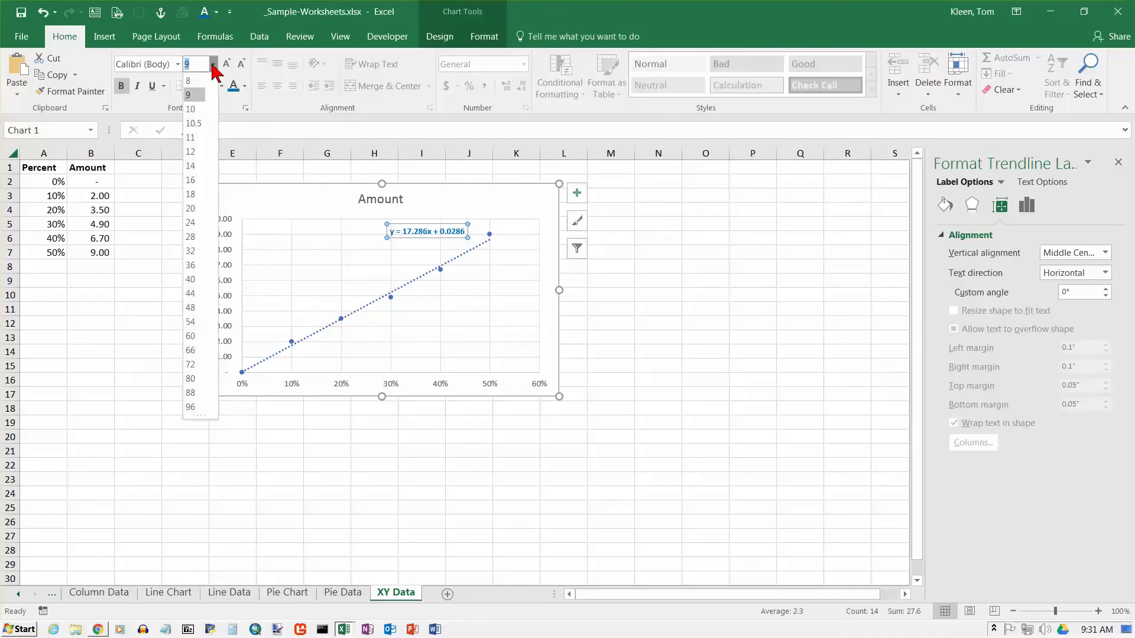
pyautogui.click(194, 137)
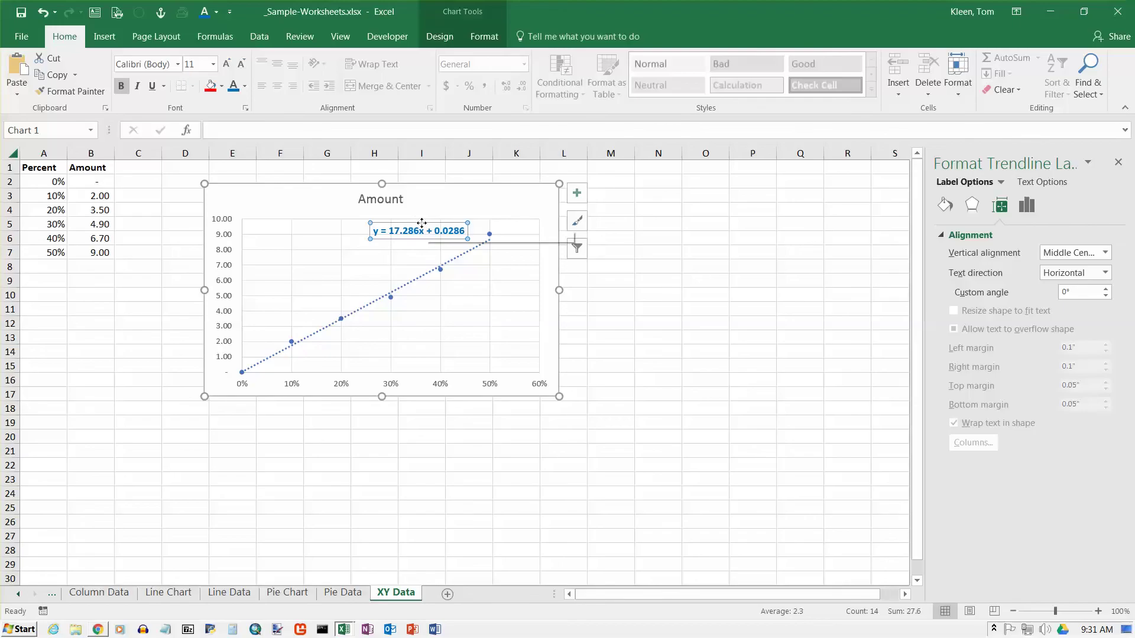
pyautogui.press('Escape')
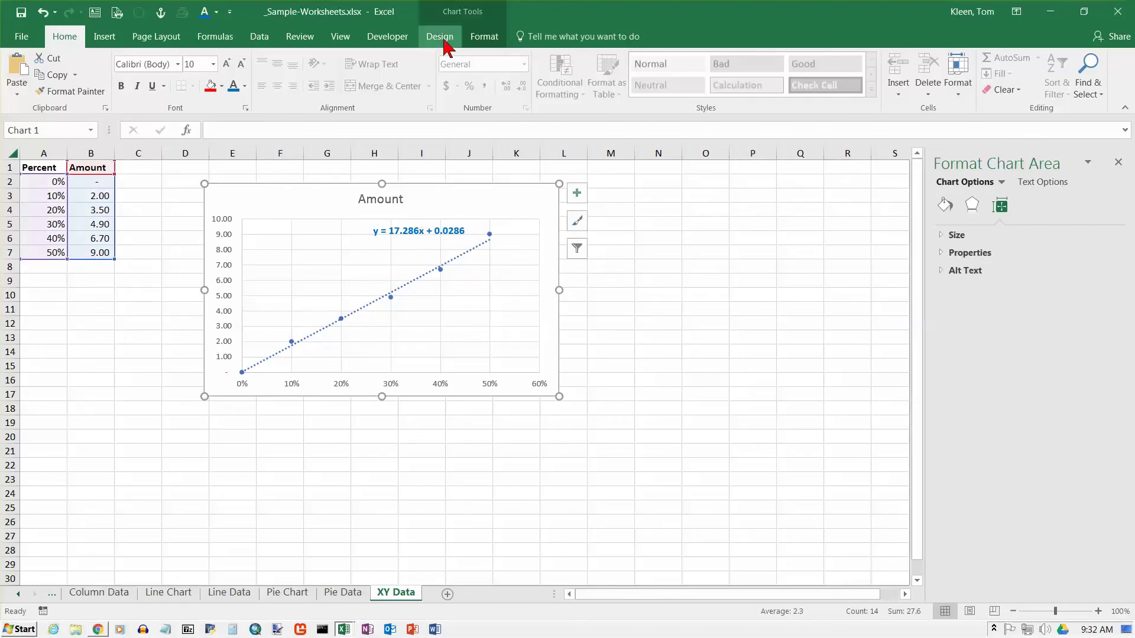
# Move the chart to a new chart sheet, Chart4, and select its Amount title
pyautogui.click(440, 37)
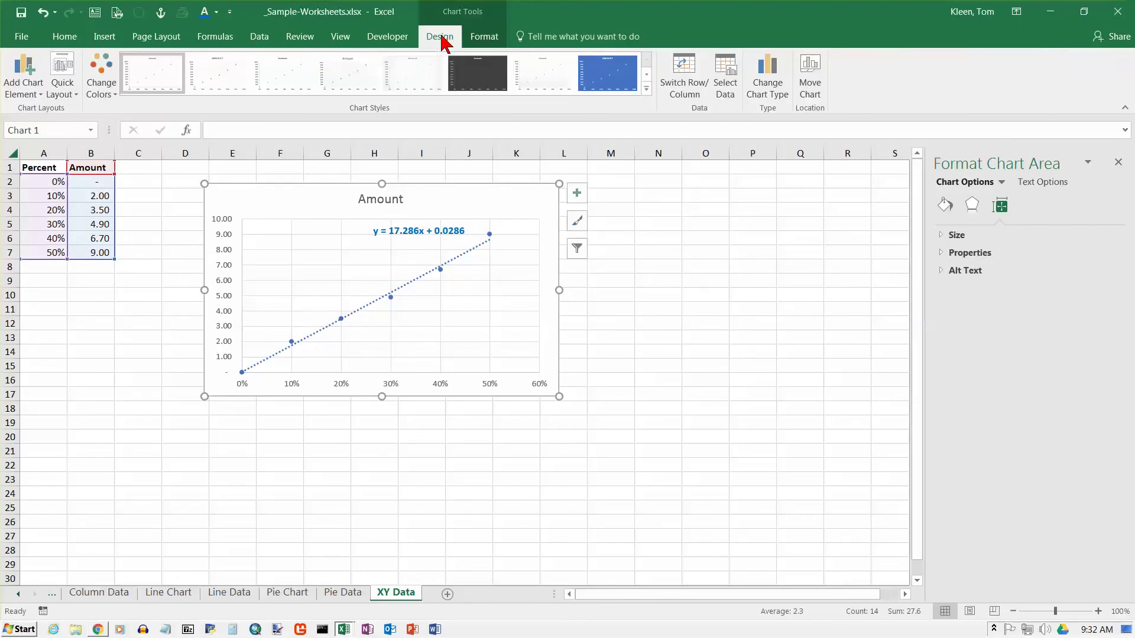
pyautogui.click(810, 81)
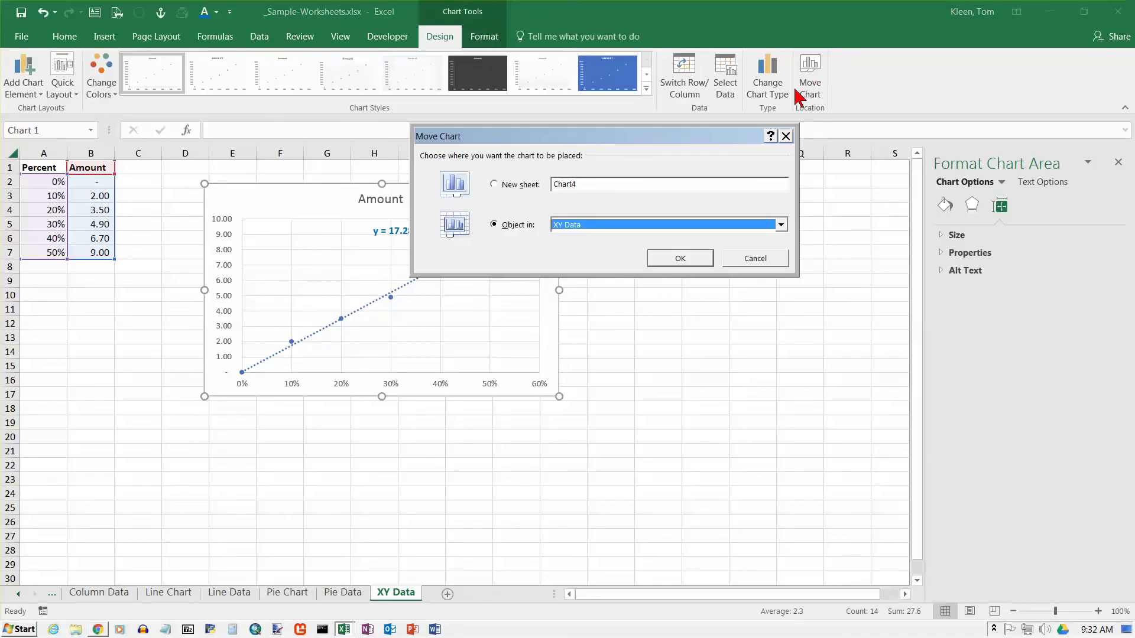
pyautogui.click(493, 184)
pyautogui.press('Return')
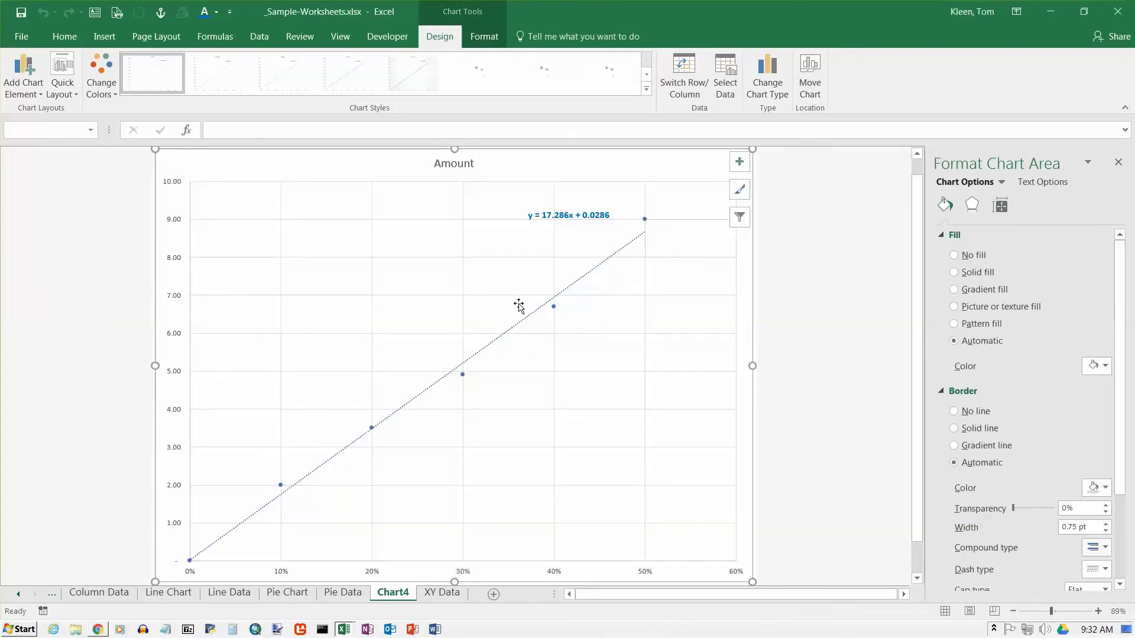
pyautogui.click(461, 164)
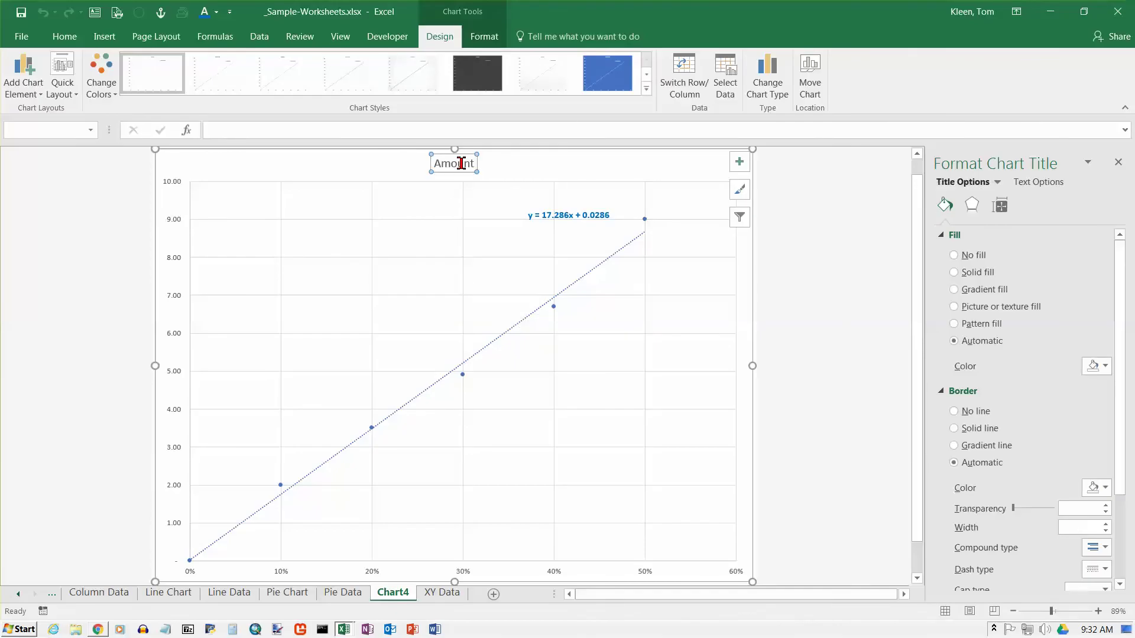
# Set the vertical and horizontal axis labels to 14 pt, then go to the File Info page
pyautogui.click(170, 182)
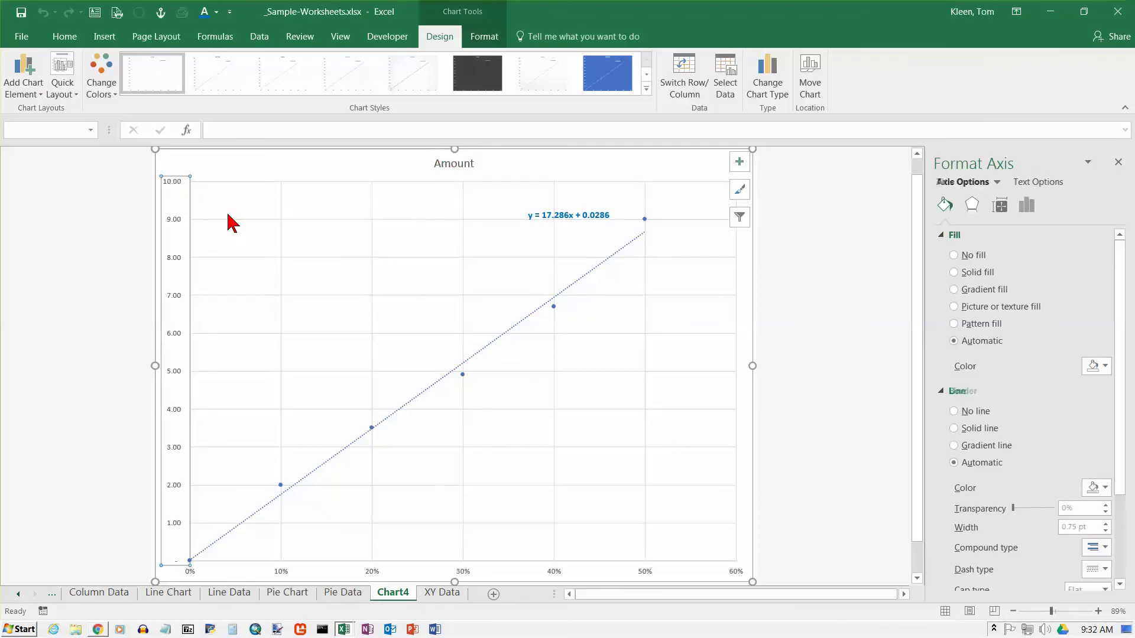
pyautogui.click(63, 36)
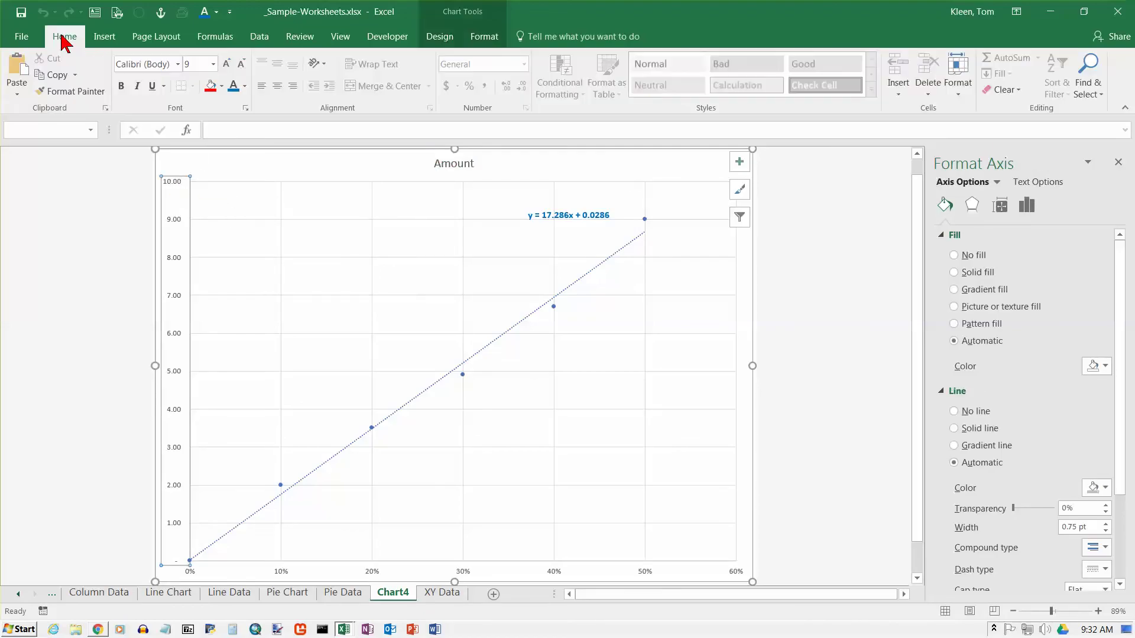
pyautogui.click(213, 62)
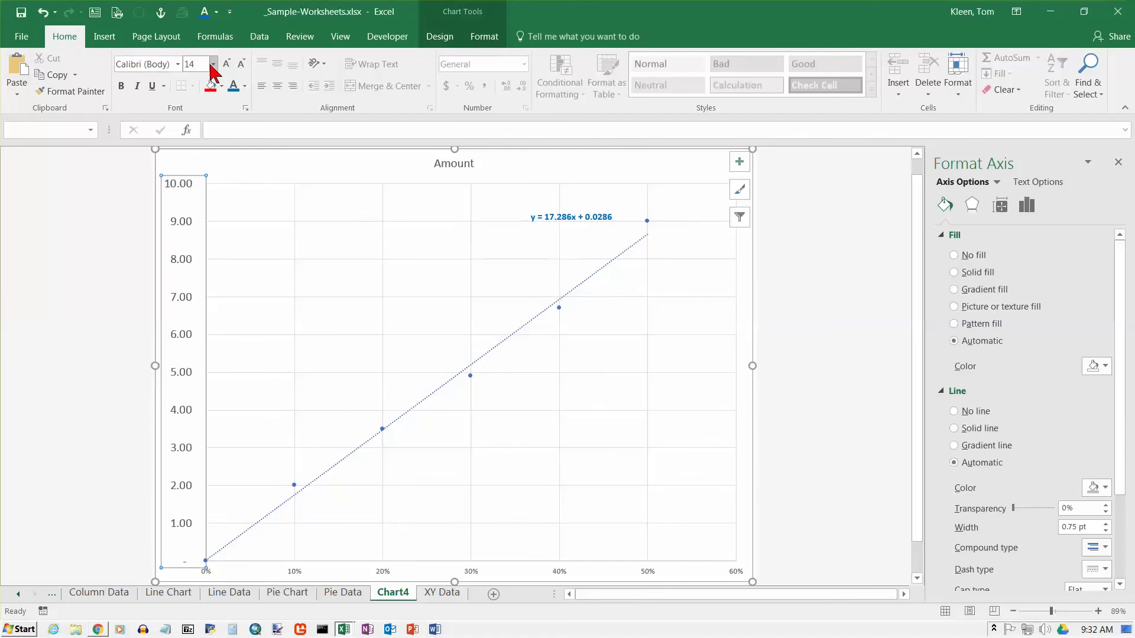
pyautogui.click(383, 573)
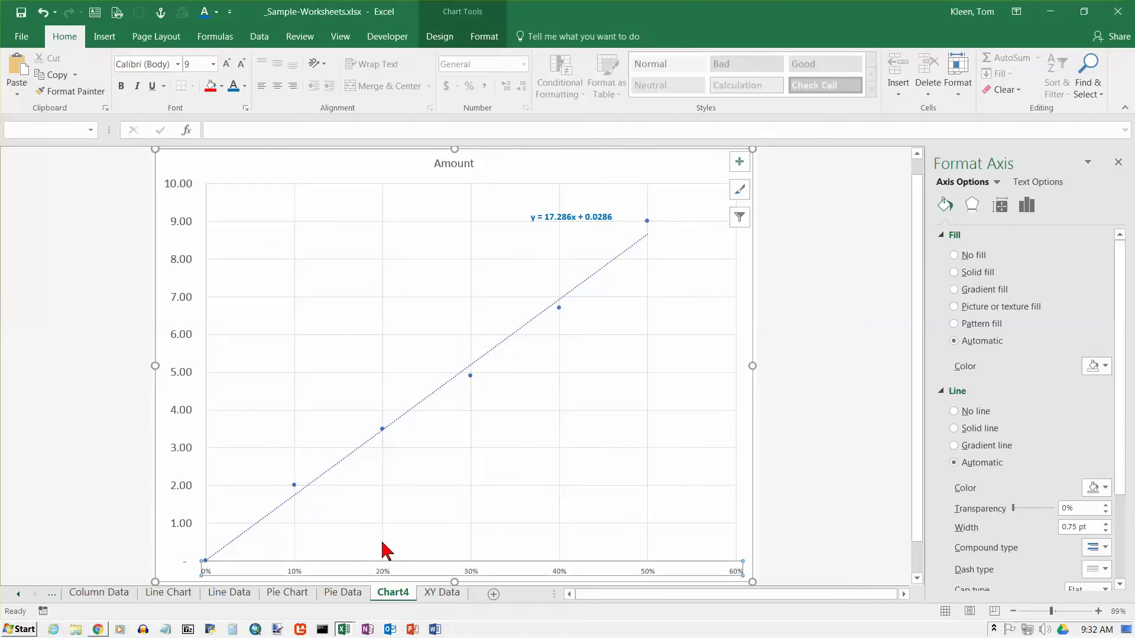
pyautogui.click(212, 62)
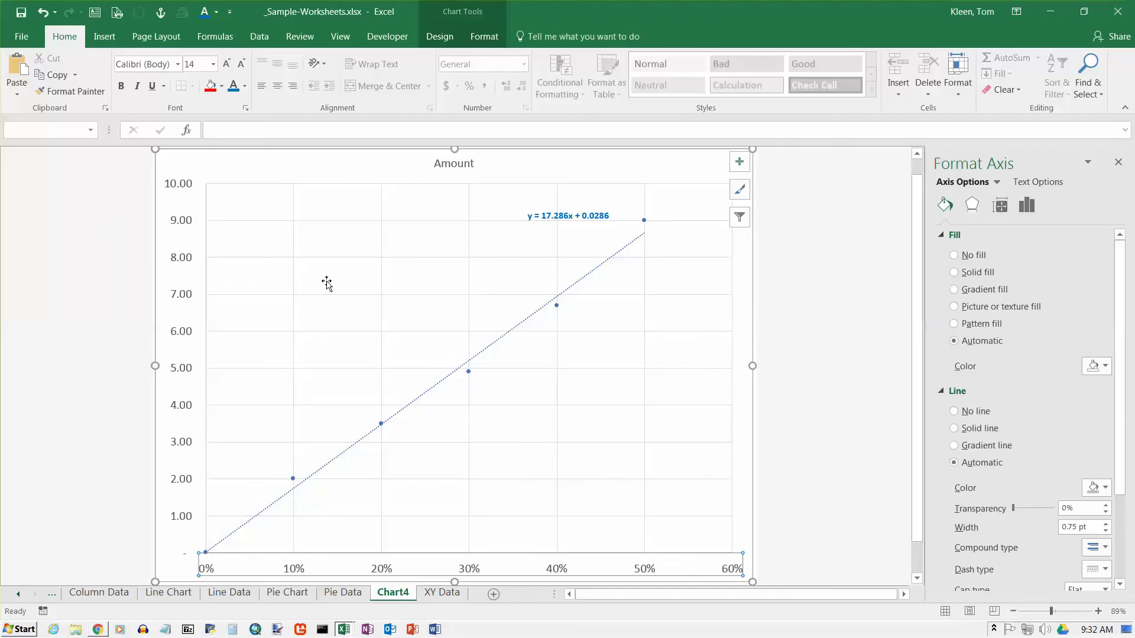
pyautogui.click(22, 36)
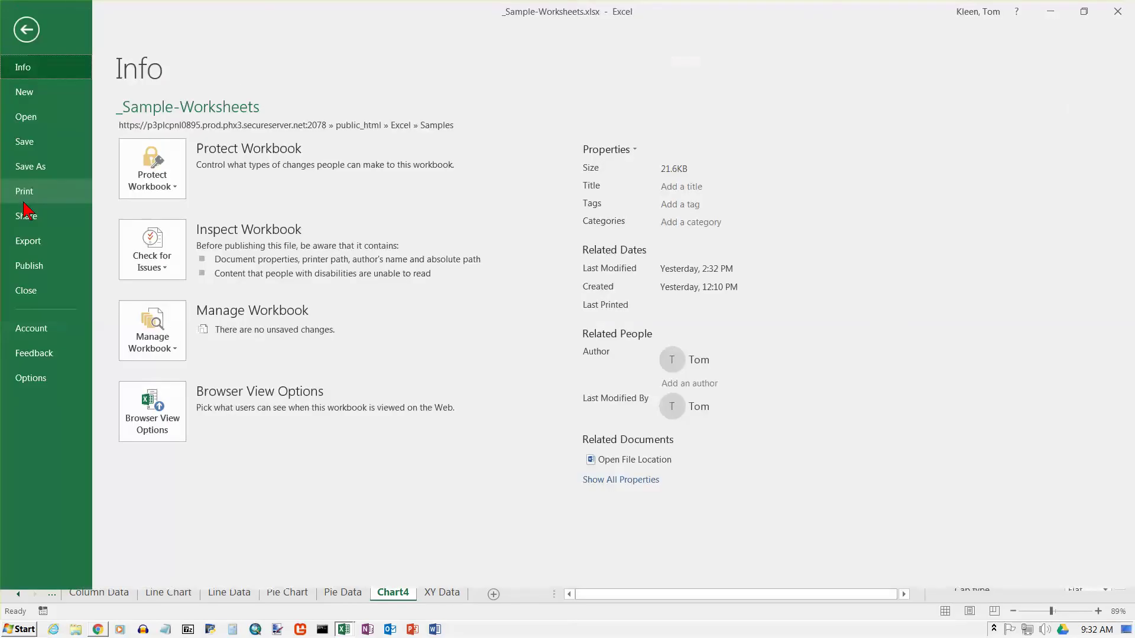
# Show the chart's print preview and open Page Setup, showing Landscape and Letter paper
pyautogui.click(23, 193)
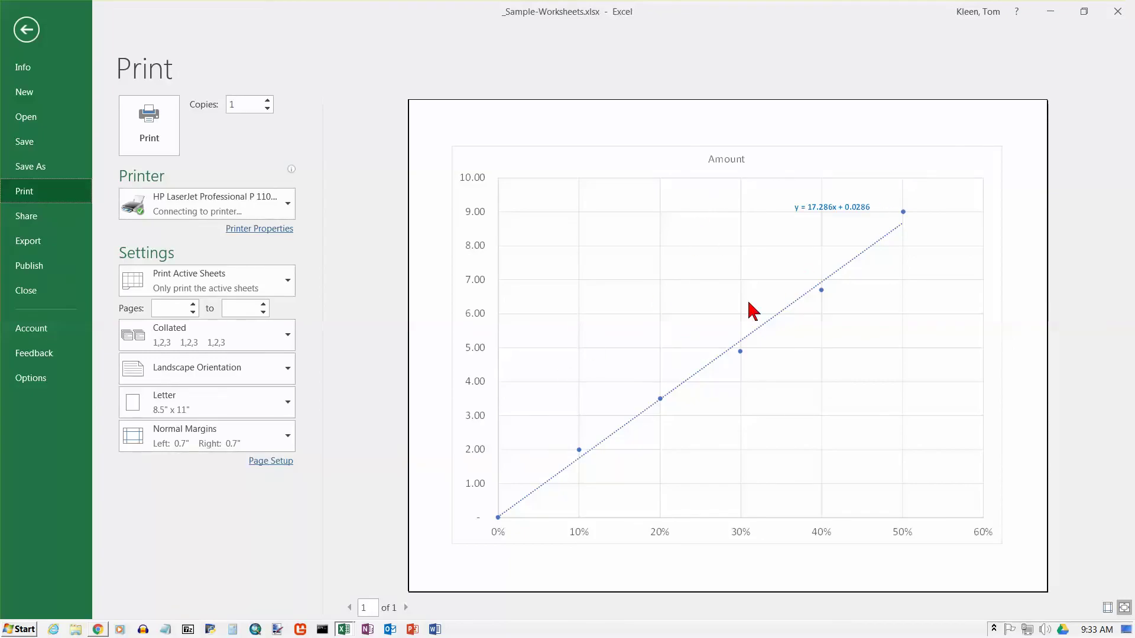
pyautogui.click(270, 462)
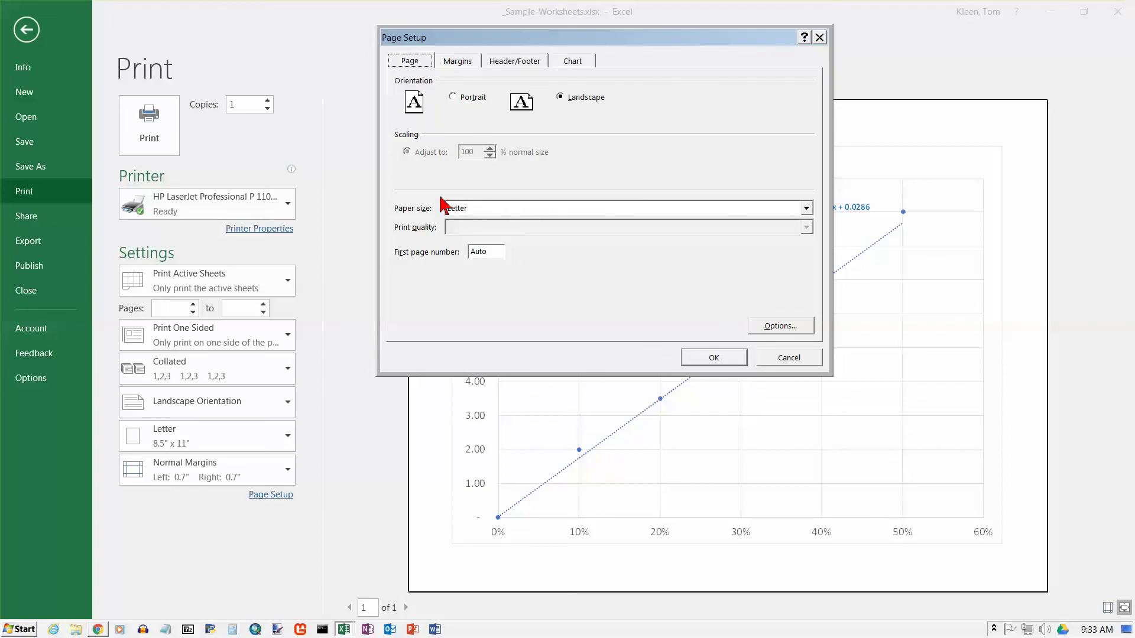
# Look through the Margins, Header/Footer and Chart tabs of Page Setup, then close it
pyautogui.click(464, 61)
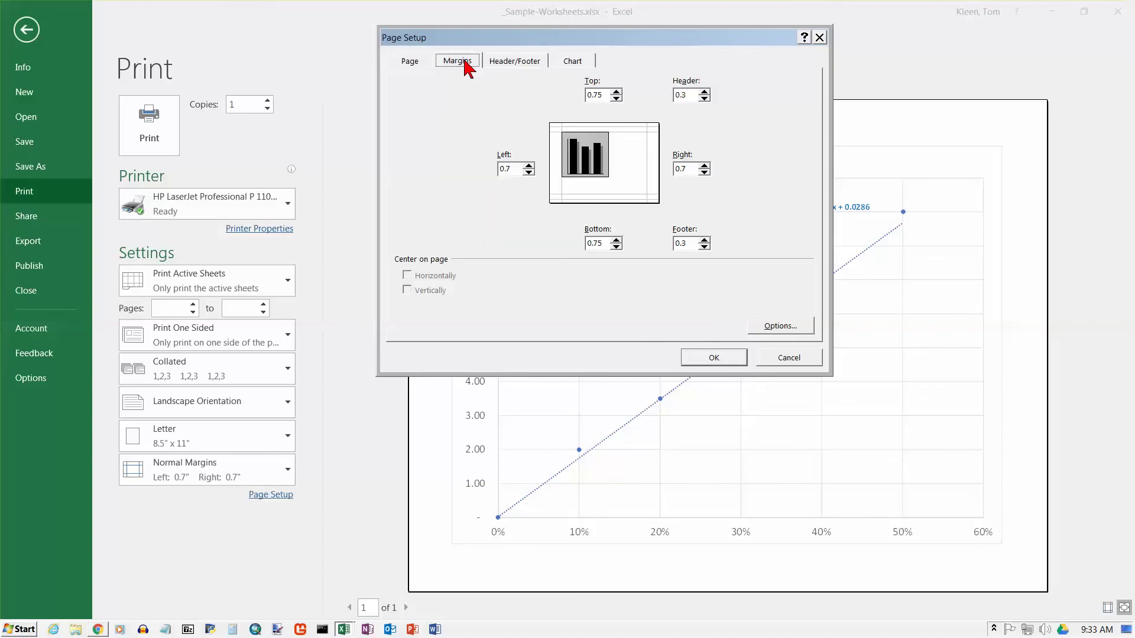
pyautogui.click(498, 65)
pyautogui.click(576, 63)
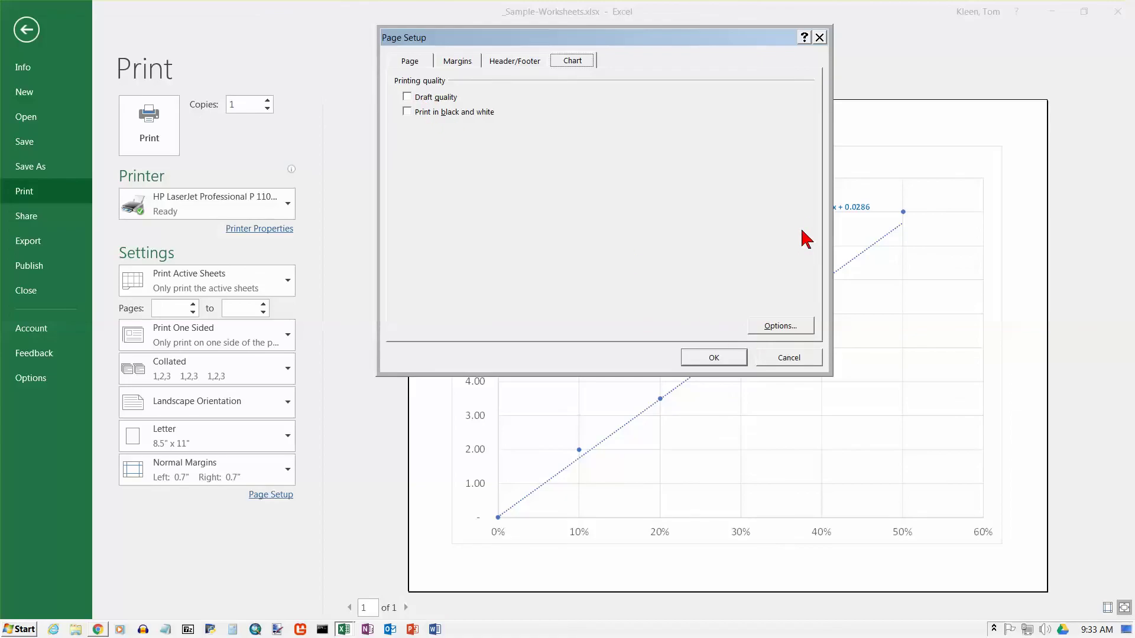
pyautogui.press('Escape')
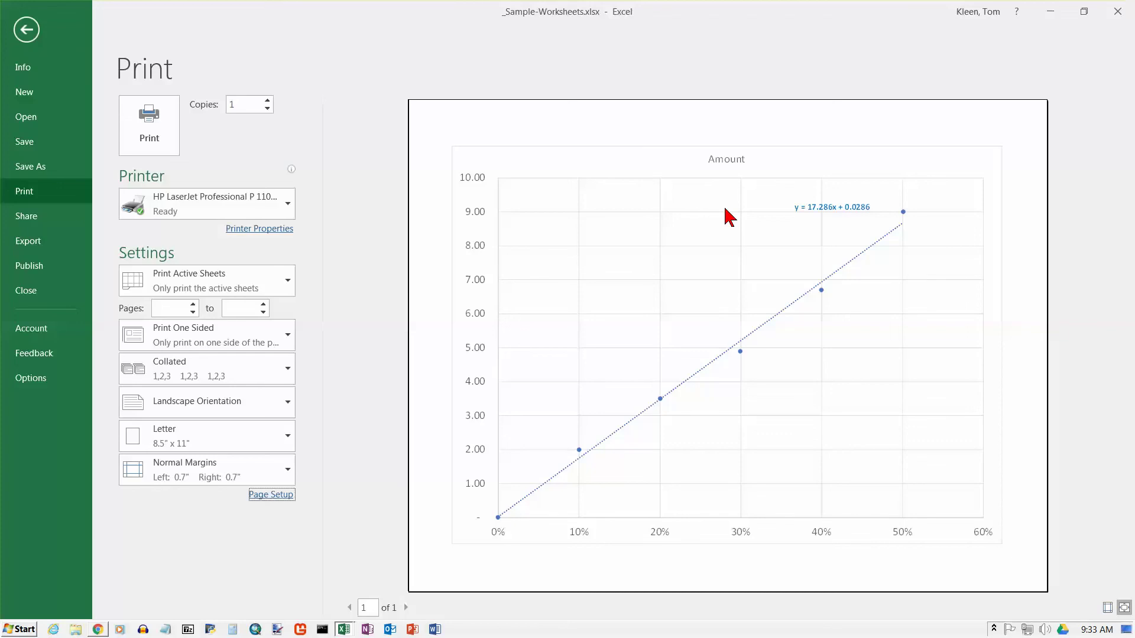
# Exit print preview back to the Chart4 sheet and select the chart's plot area
pyautogui.click(26, 30)
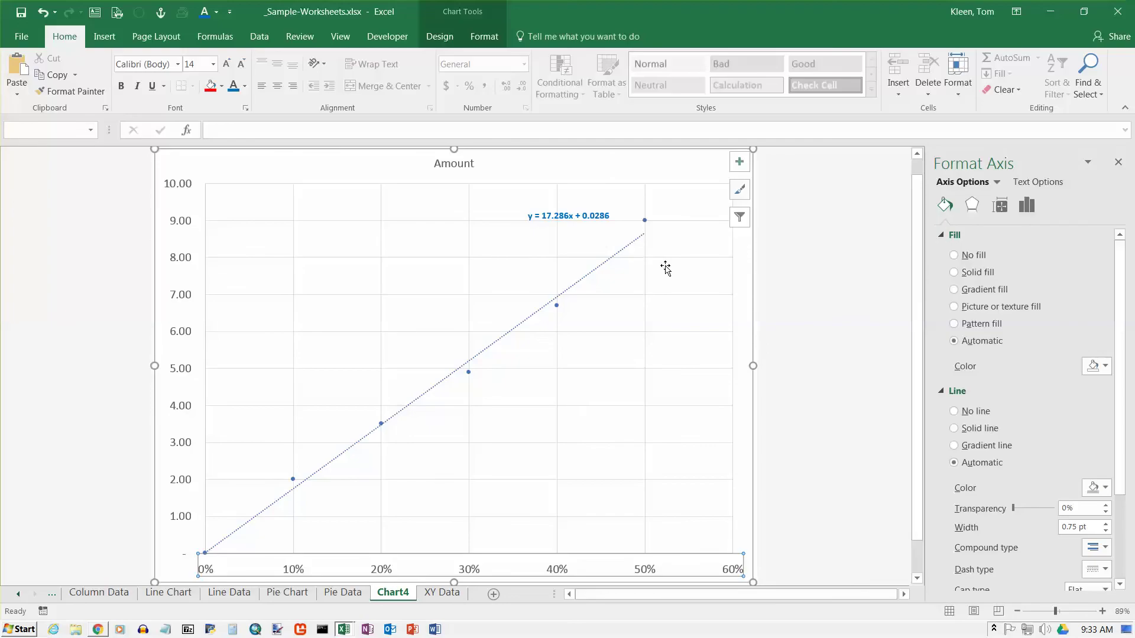
pyautogui.click(653, 252)
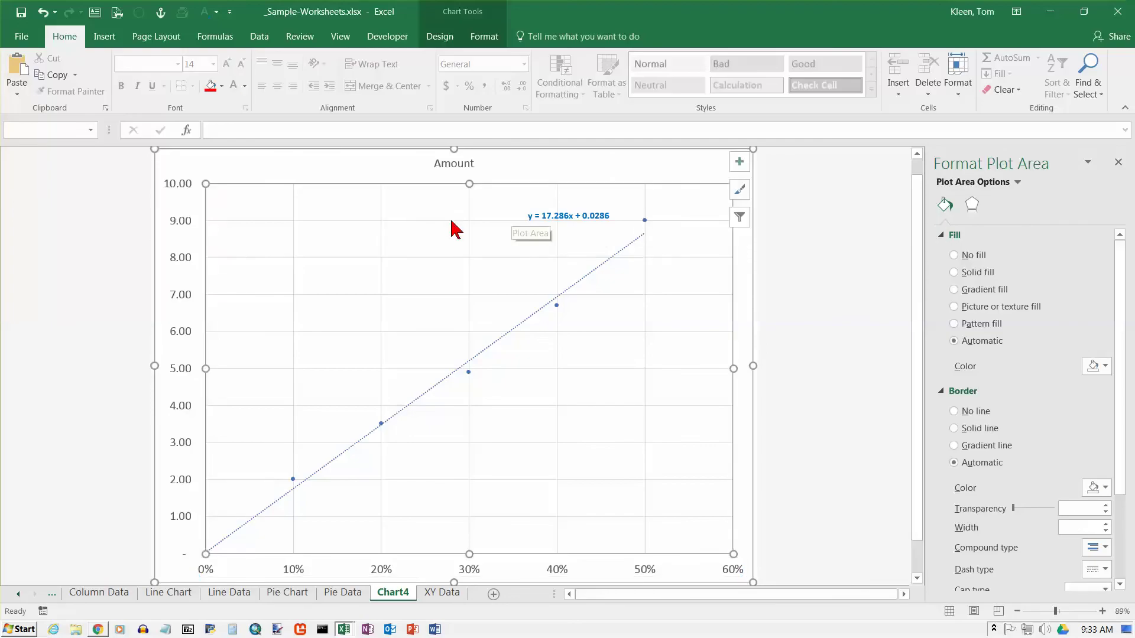